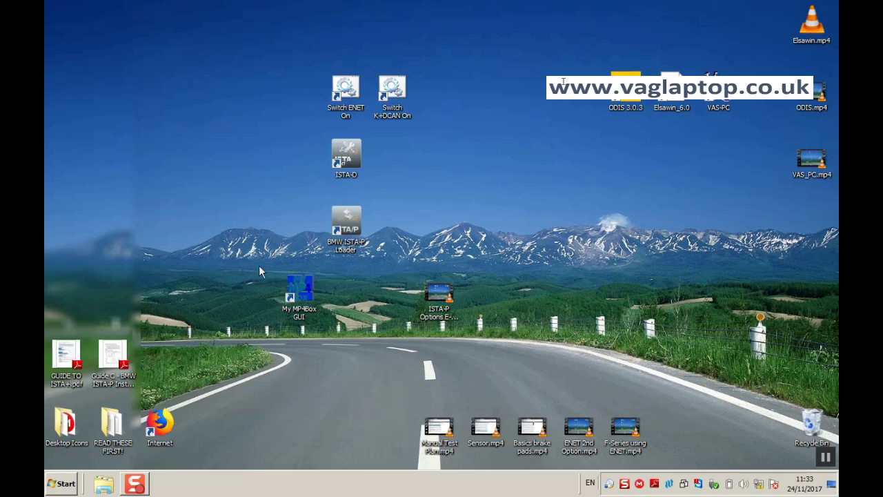
Open the BMW ISTA-P Loader, start the K+DCAN ICOM emulator, and launch ISTA/P for BMW cars.
double_click(347, 235)
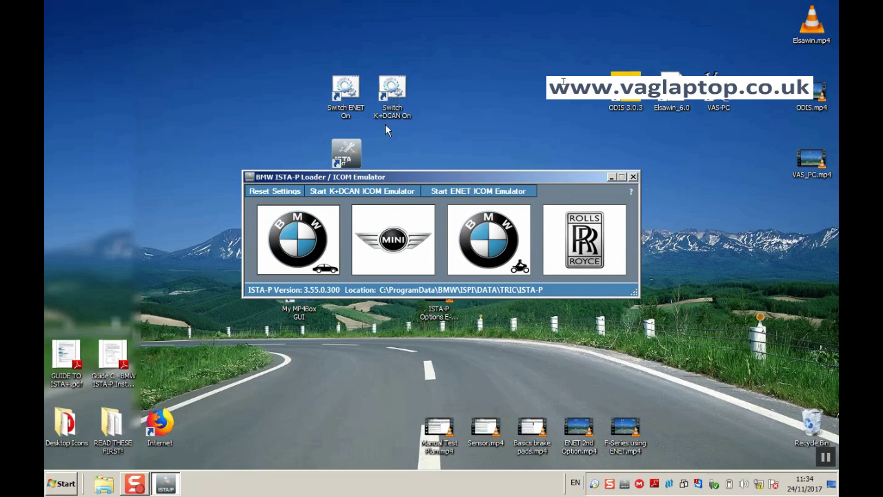
click(358, 196)
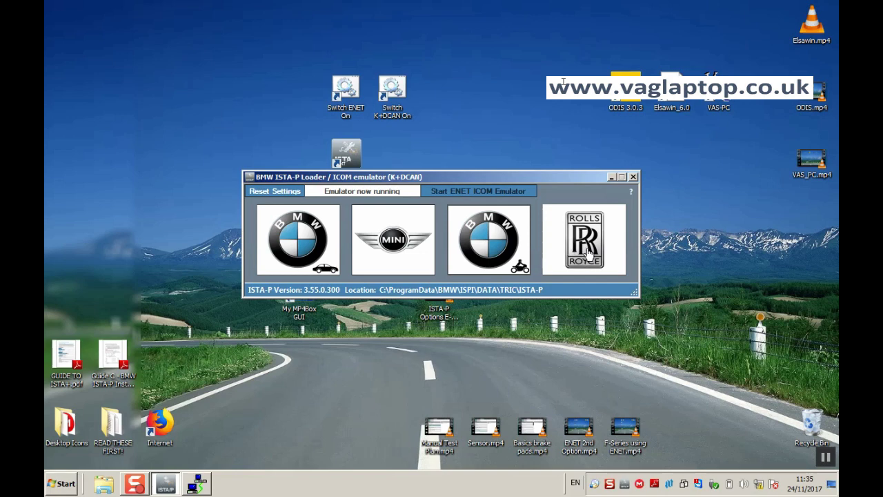
click(293, 235)
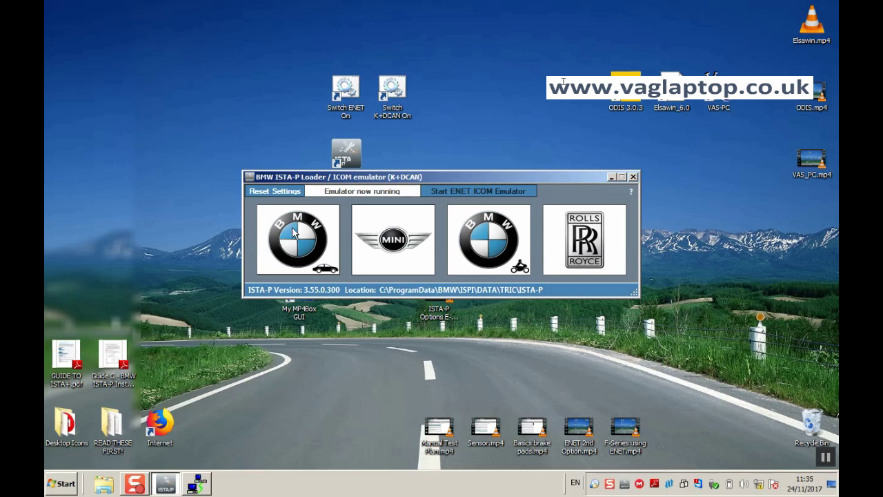
key(super)
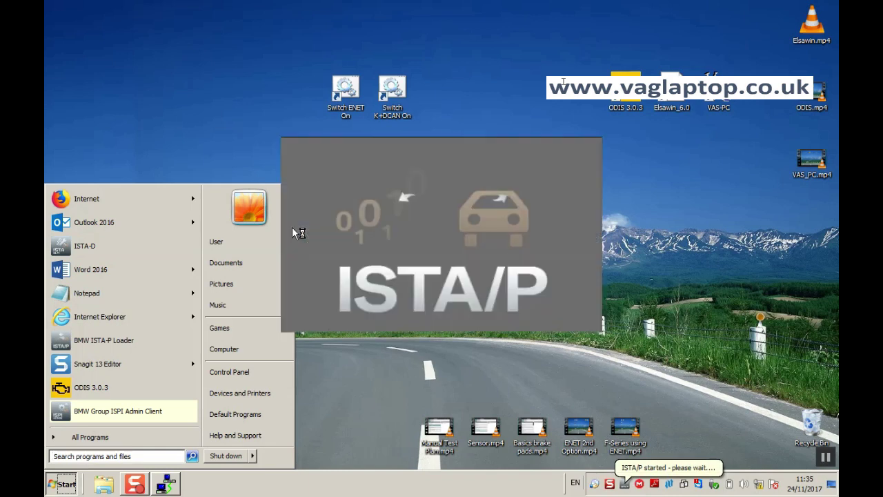
click(150, 70)
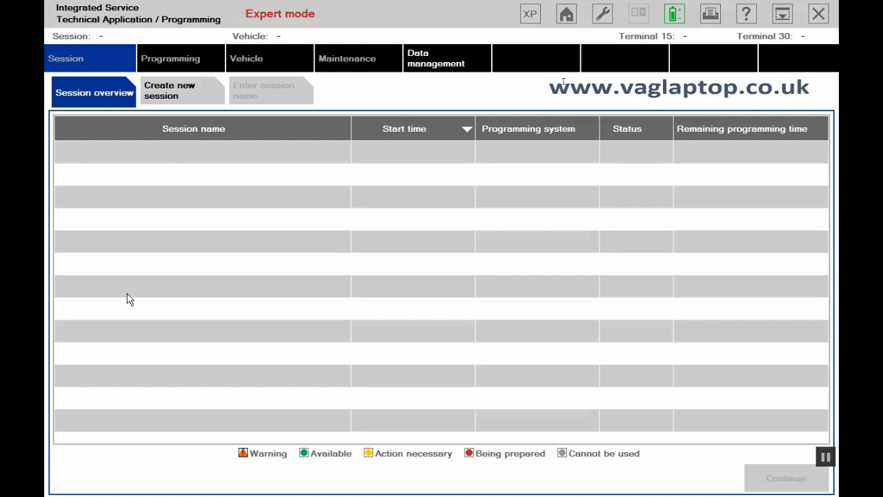
Create a new session with automatic ISTA/P server selection and connect it through the K+DCAN USB ICOM interface.
click(174, 97)
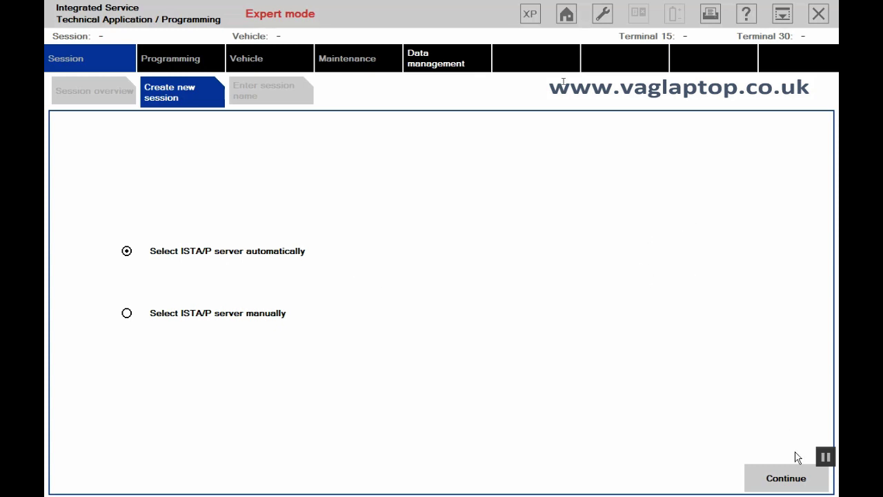
click(791, 476)
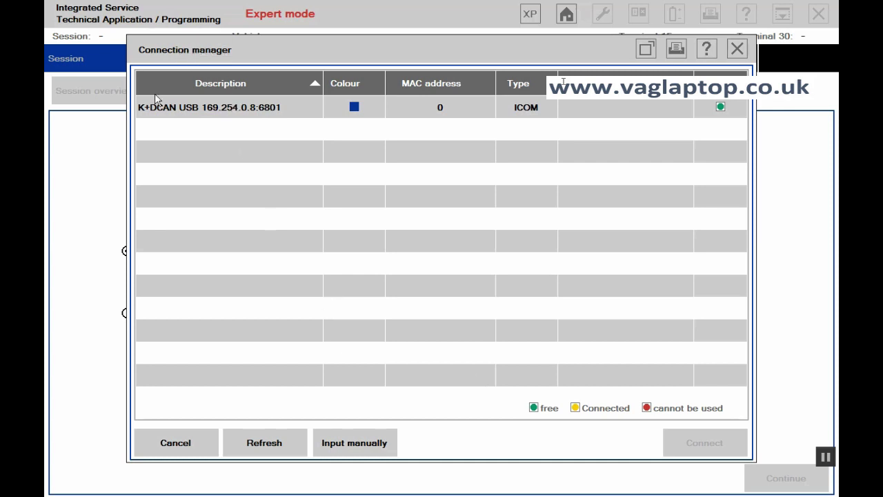
click(176, 112)
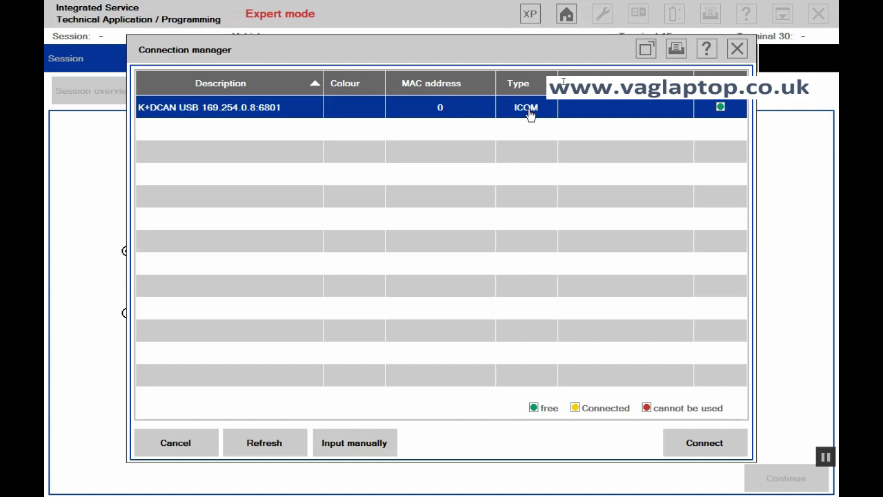
click(710, 449)
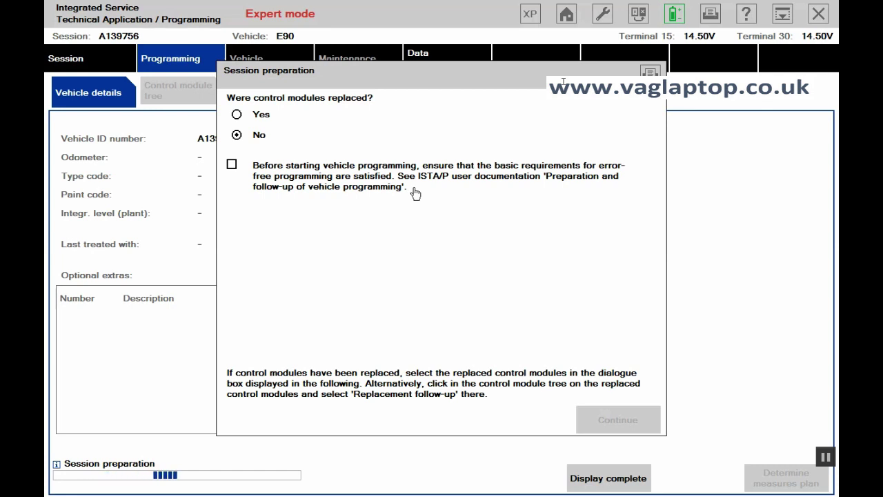
Complete session preparation with no control modules replaced, confirm the basic programming requirements, and acknowledge the missing MOST interface notice.
click(232, 166)
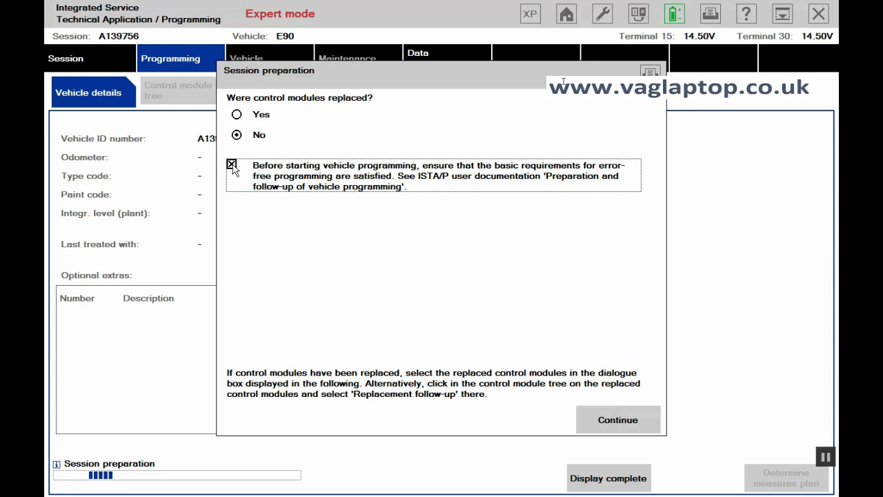
click(618, 421)
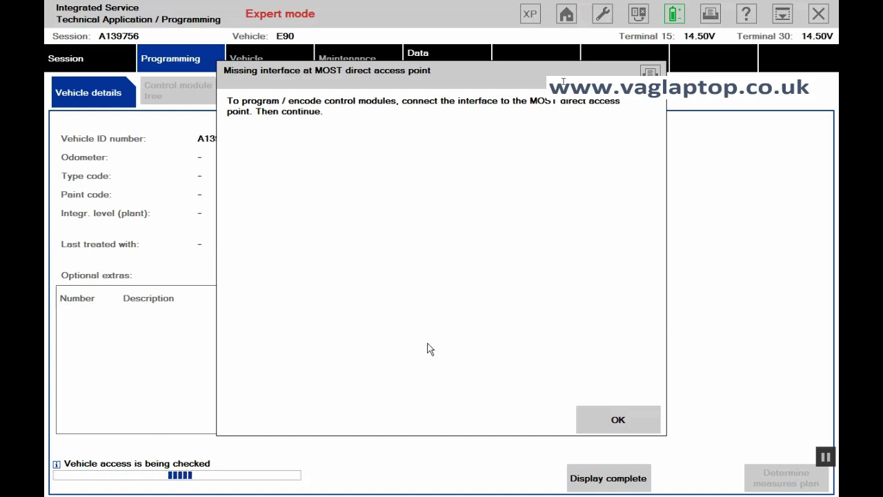
click(618, 421)
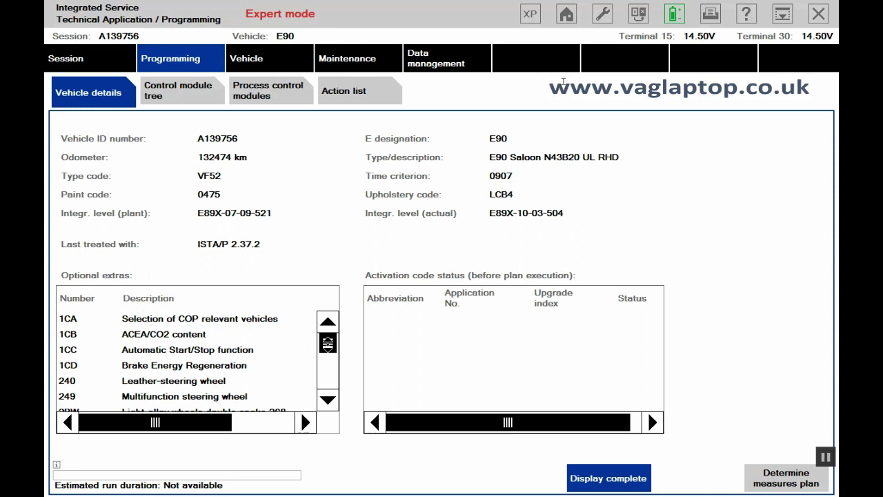
Review the vehicle's details and optional extras, its control module tree, and the list of processable control modules.
mouse_move(328, 343)
mouse_down()
mouse_move(336, 380)
mouse_move(341, 343)
mouse_up()
click(177, 97)
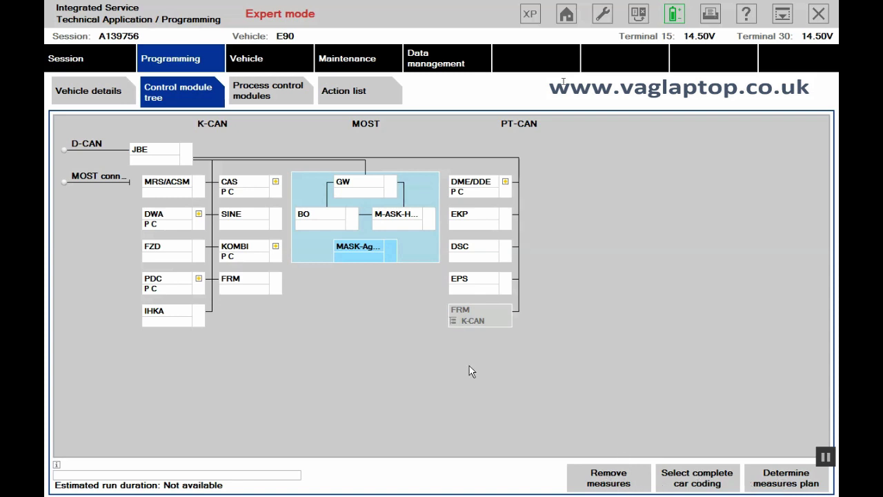
click(279, 96)
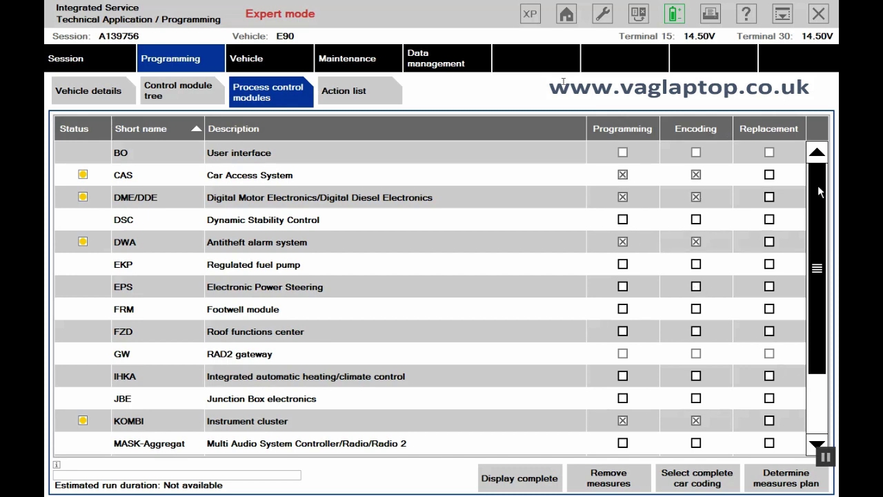
drag(818, 185, 821, 238)
Inspect the plan options and control module information of the regulated fuel pump (EKP), and close its details.
double_click(373, 270)
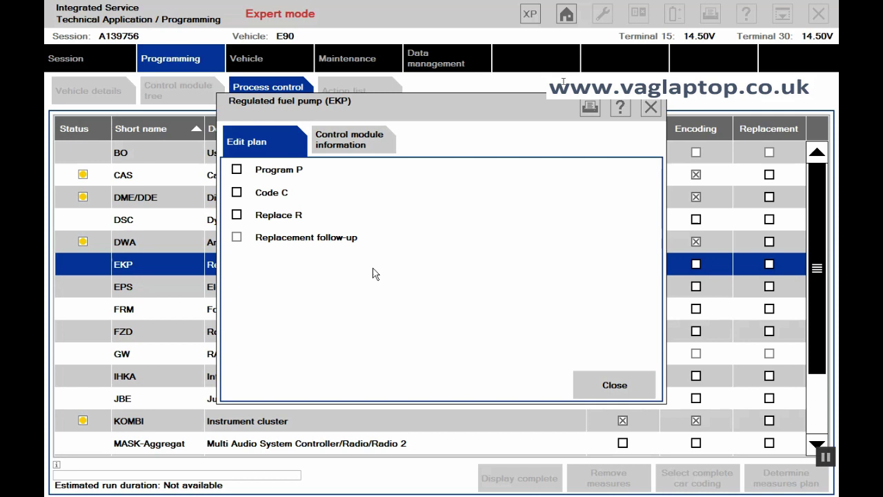
click(344, 145)
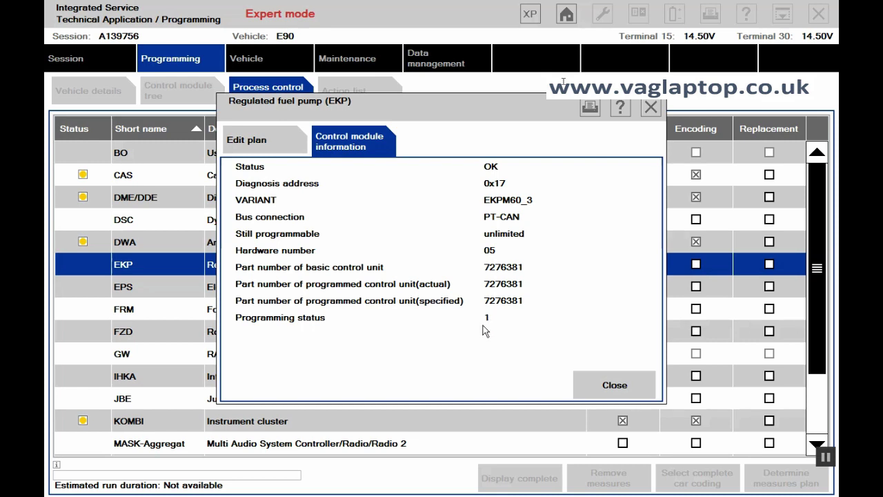
click(267, 144)
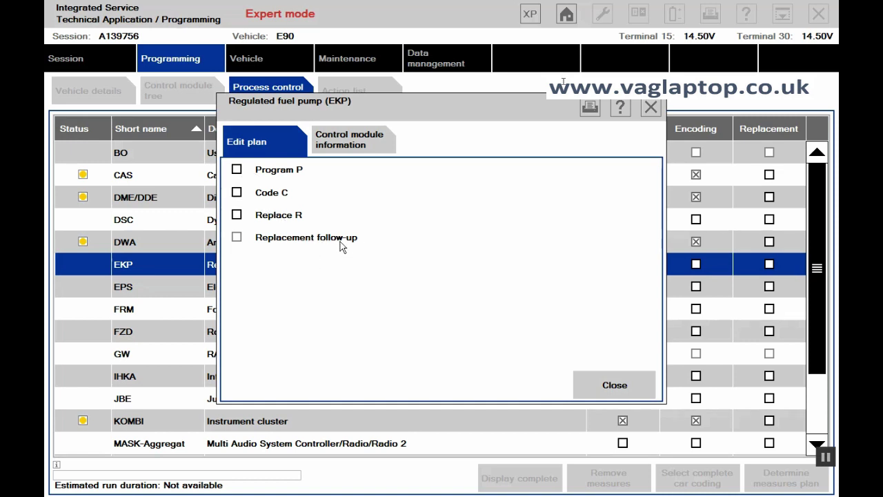
click(600, 385)
click(585, 354)
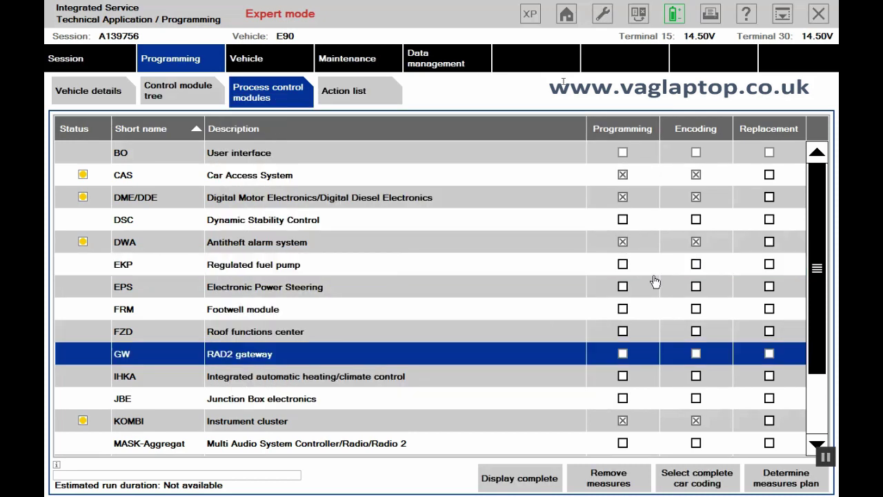
Check the remaining control modules, briefly switching the complete display on and off, and view the programming action list.
drag(824, 266, 824, 314)
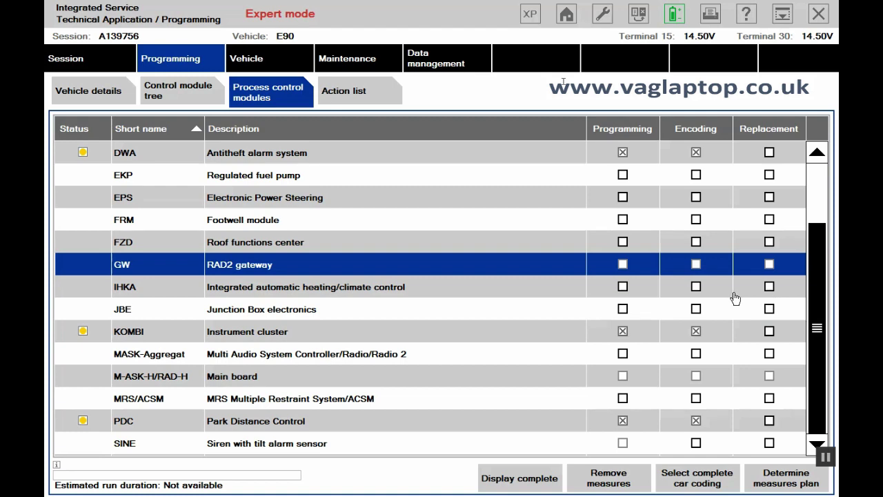
click(524, 479)
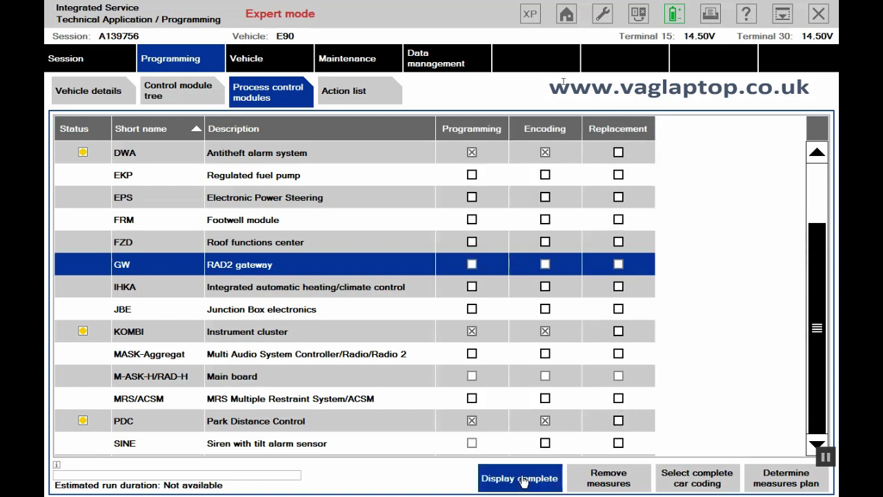
click(523, 480)
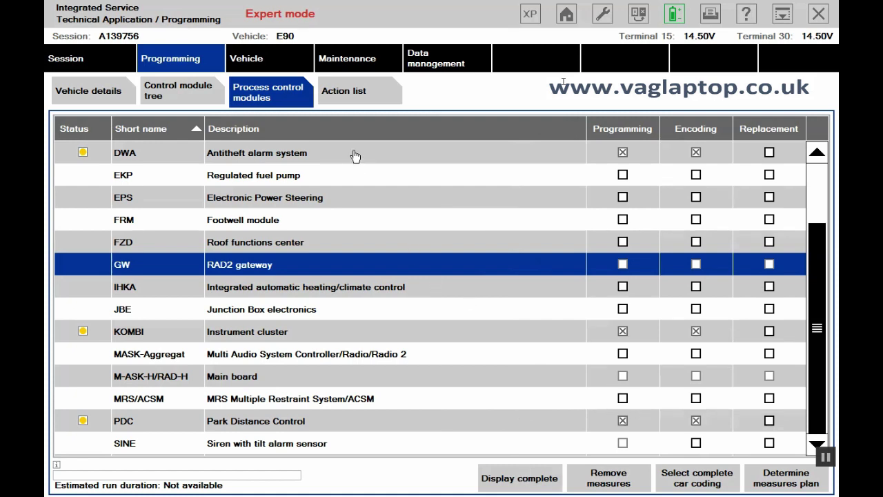
click(347, 93)
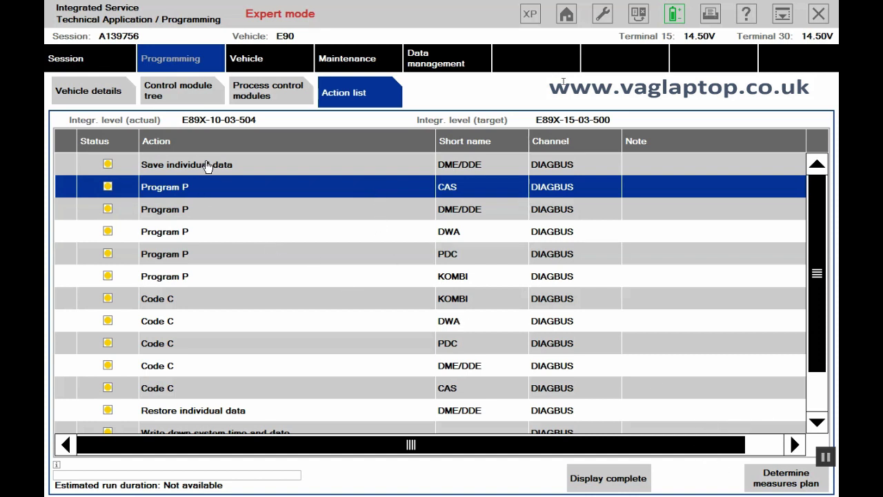
Determine a measures plan that includes the vehicle conversion "Conversion, deactivate fog lamps".
click(253, 61)
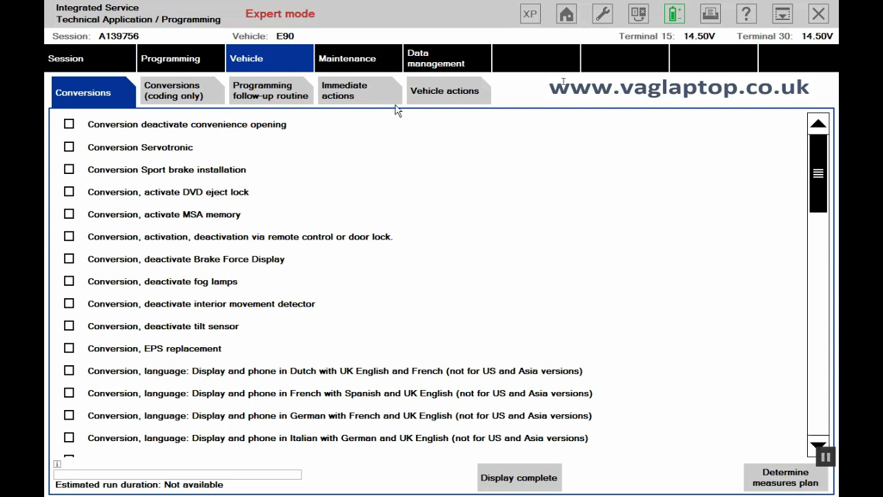
click(536, 486)
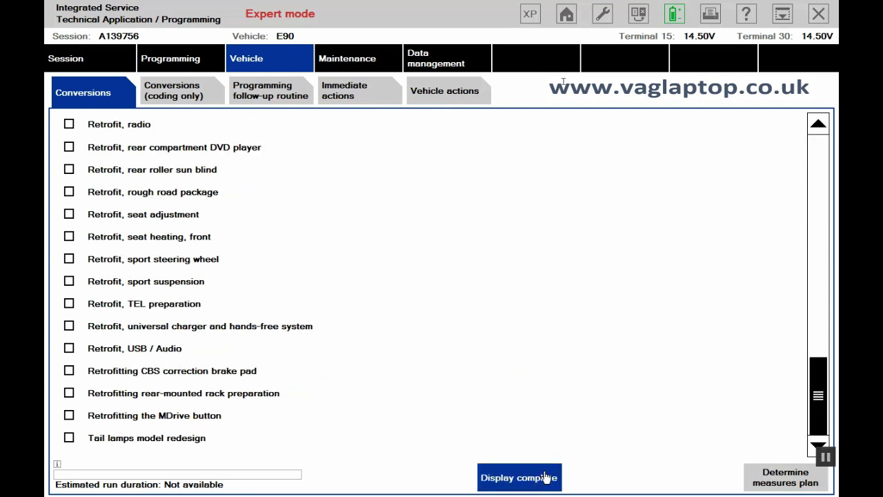
click(770, 485)
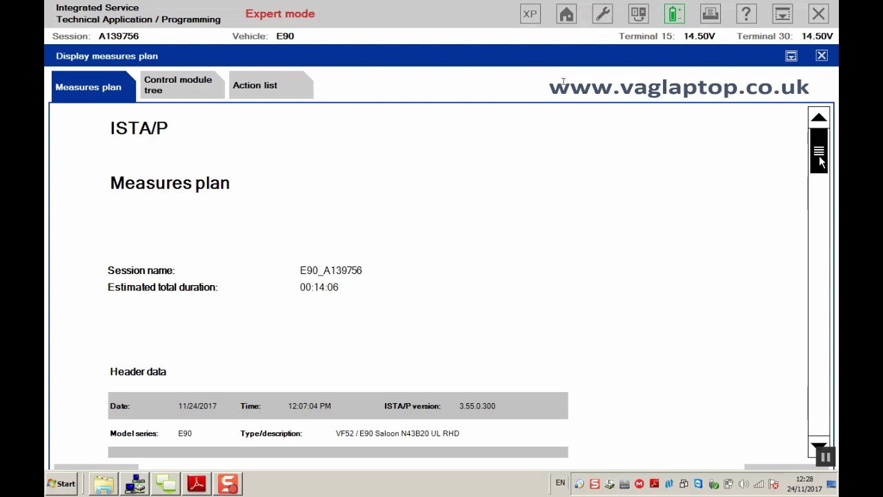
Read through the measures plan report and return to its beginning.
drag(821, 158, 836, 418)
click(813, 216)
click(814, 217)
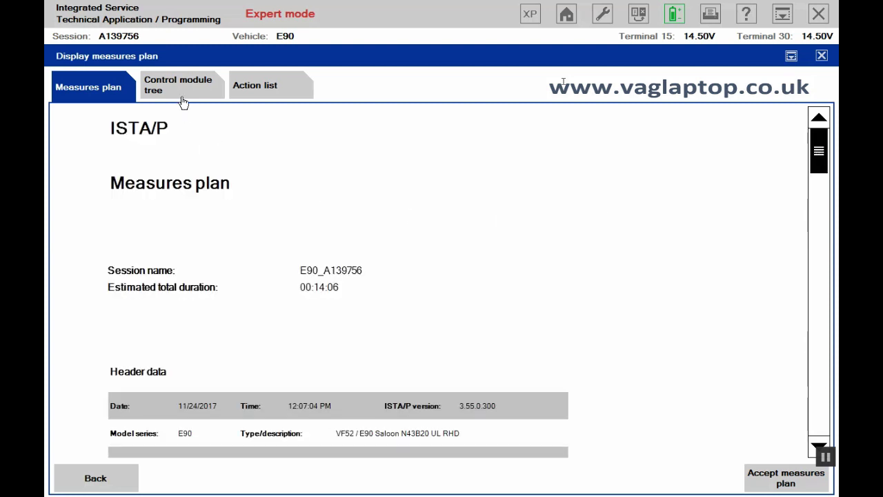
Review the measures plan's action list, highlighting "Conversion, deactivate fog lamps", and its control module tree before returning to the report.
click(256, 90)
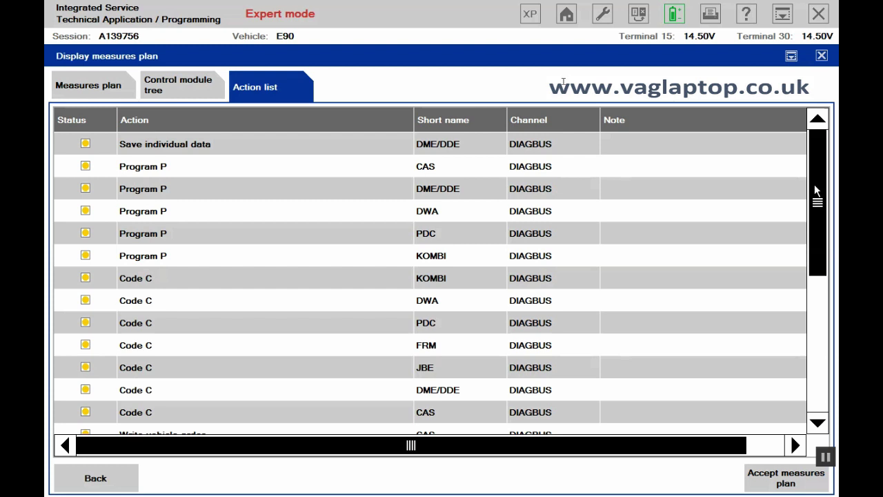
scroll(819, 196, down, 4)
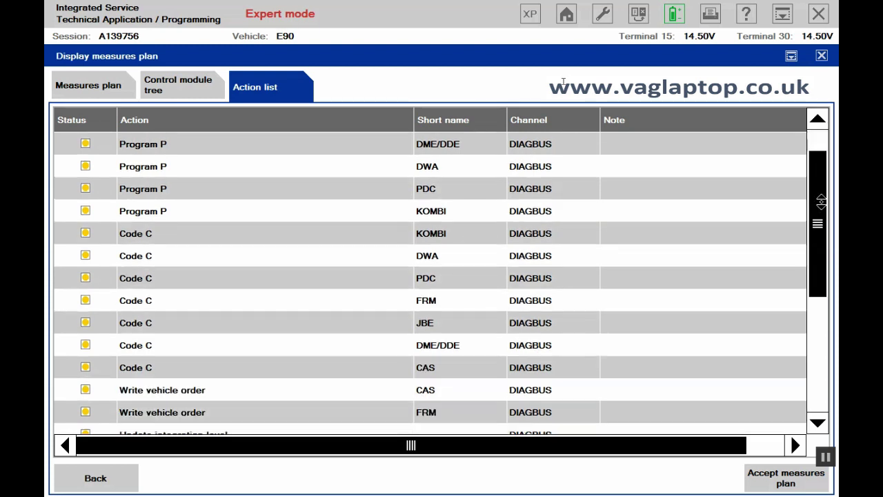
scroll(830, 231, down, 5)
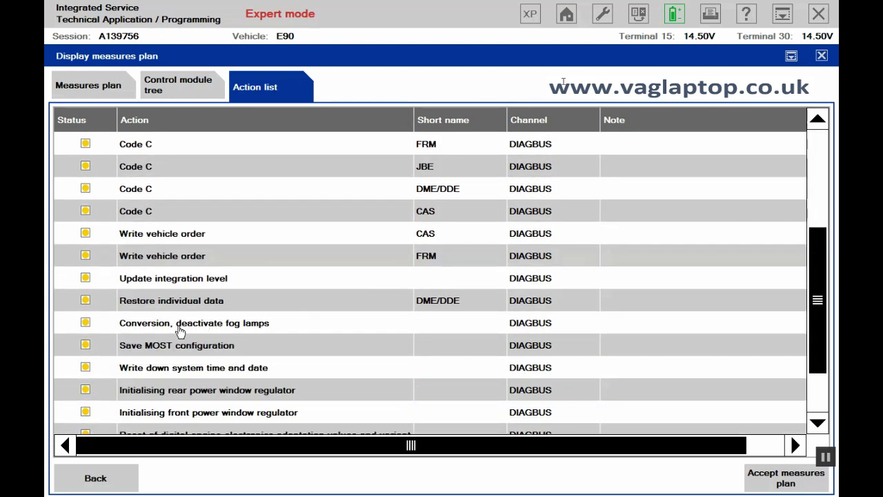
click(176, 331)
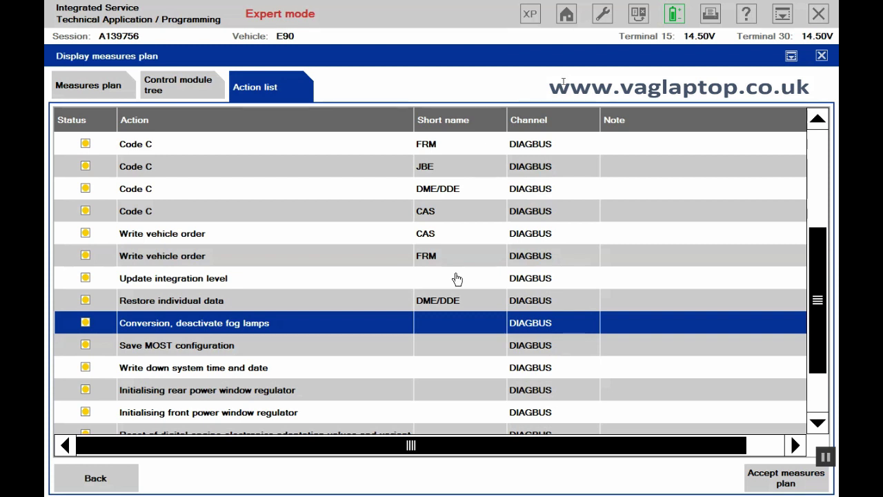
click(180, 93)
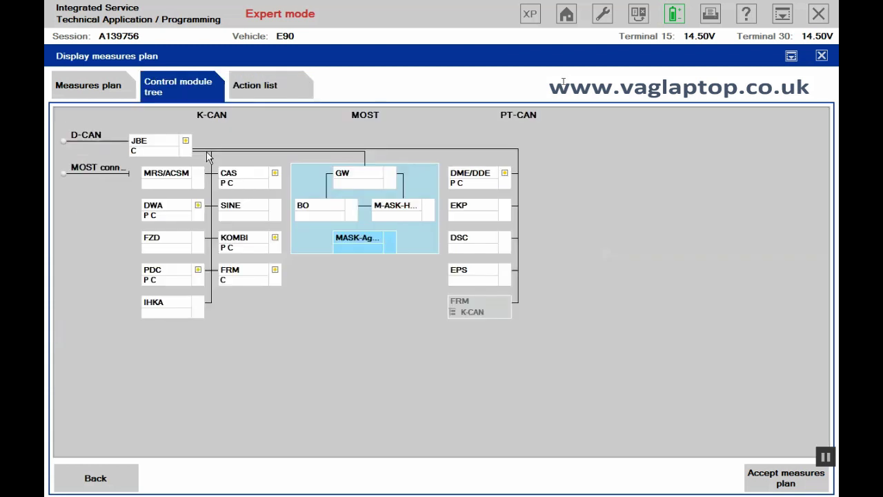
click(69, 84)
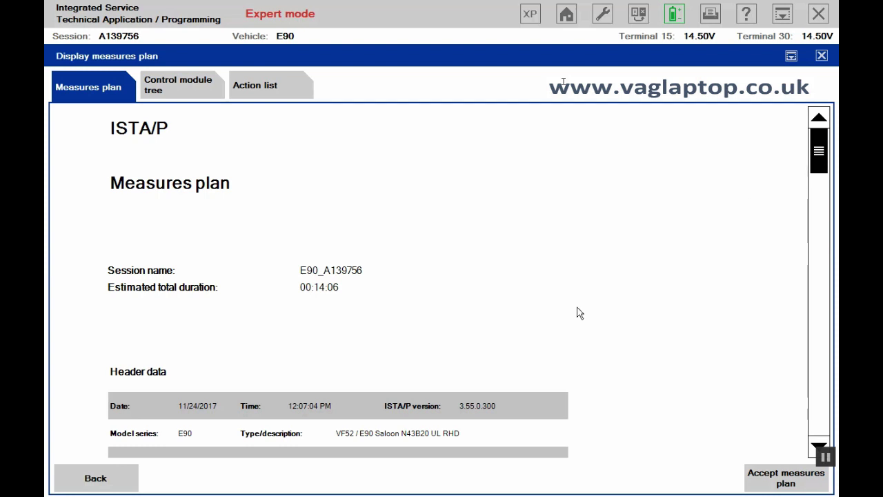
Leave the measures plan without accepting it and revisit the programming session's vehicle details and control module tree.
click(110, 483)
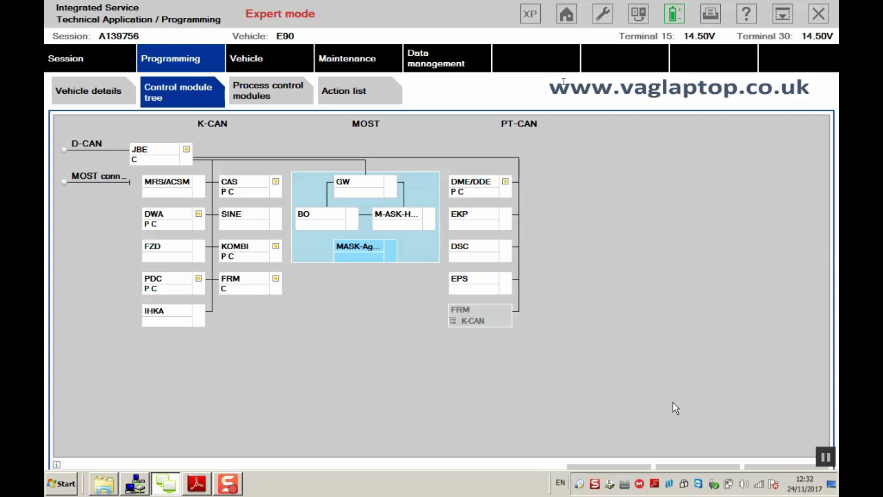
click(78, 92)
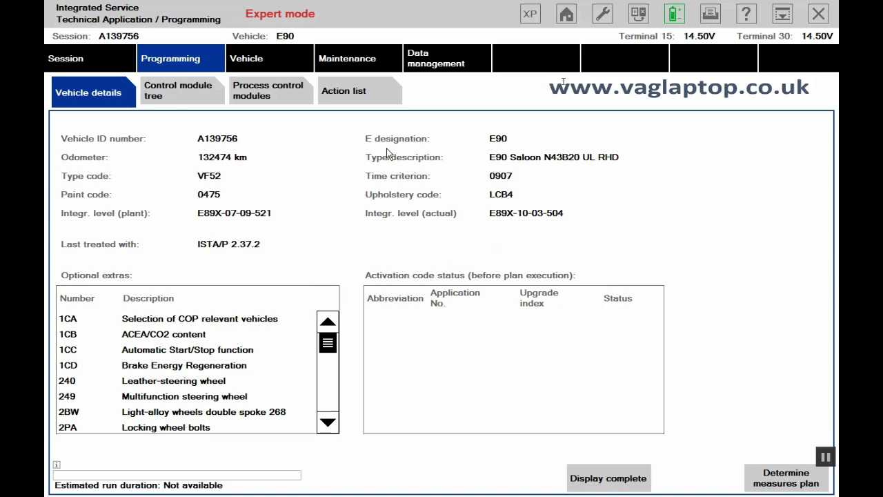
click(184, 93)
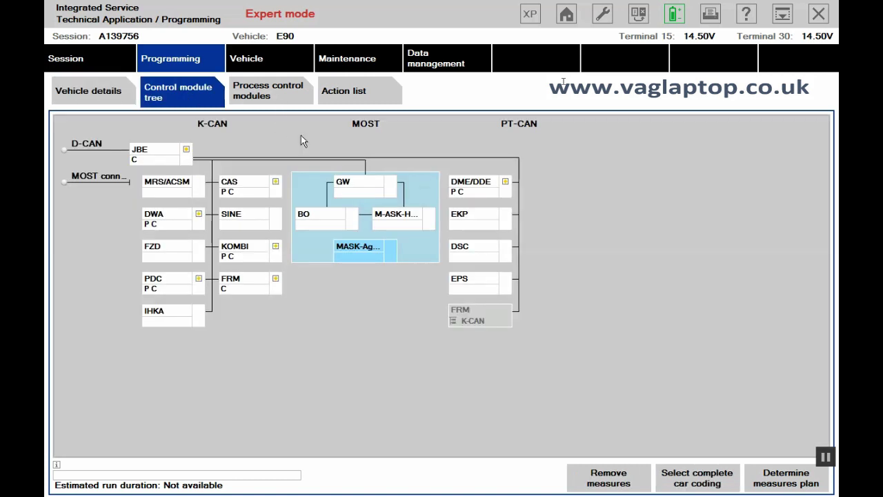
Review the session's process control modules and action list, and return to the control module tree.
click(272, 99)
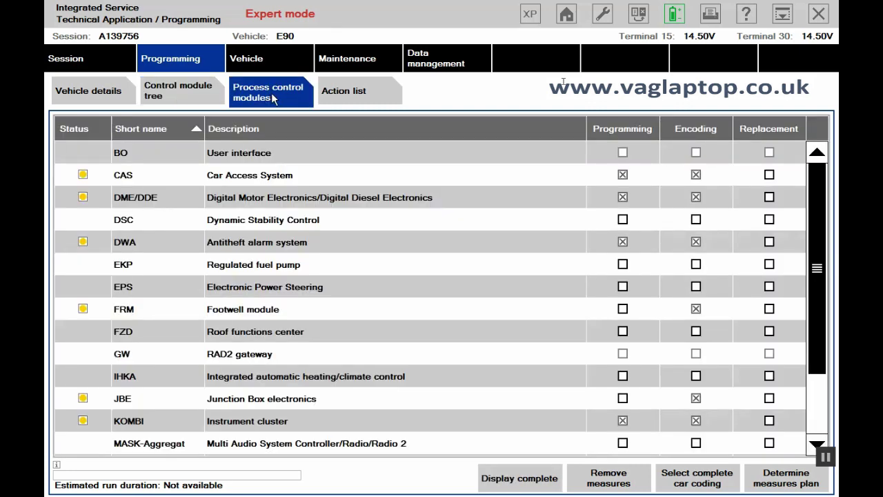
click(377, 100)
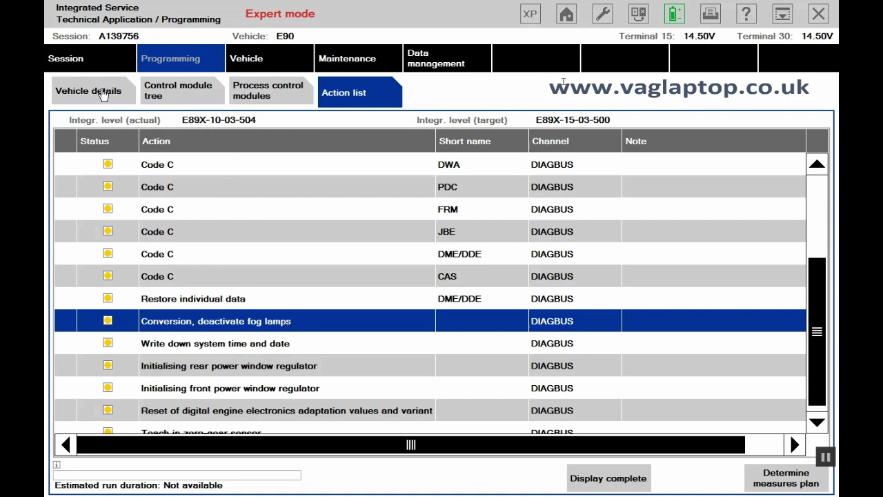
click(160, 94)
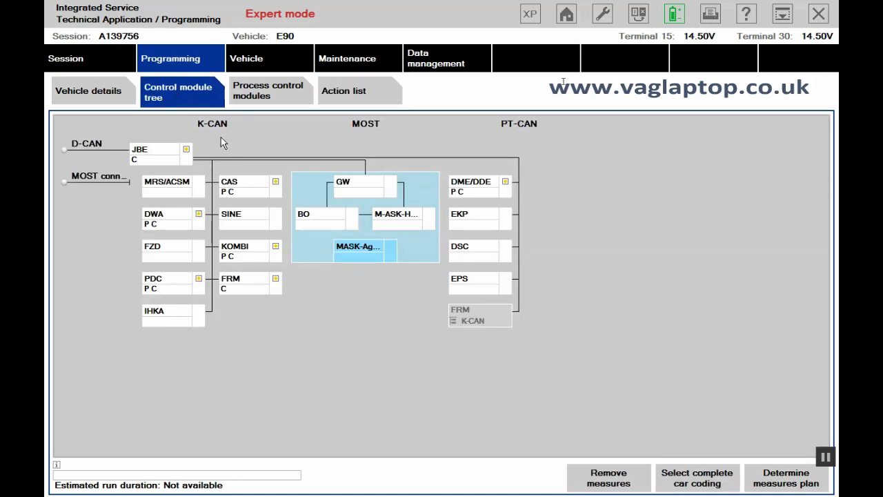
Examine the vehicle's available conversions, coding-only conversions, complete list of programming follow-up routines, and vehicle actions.
click(270, 66)
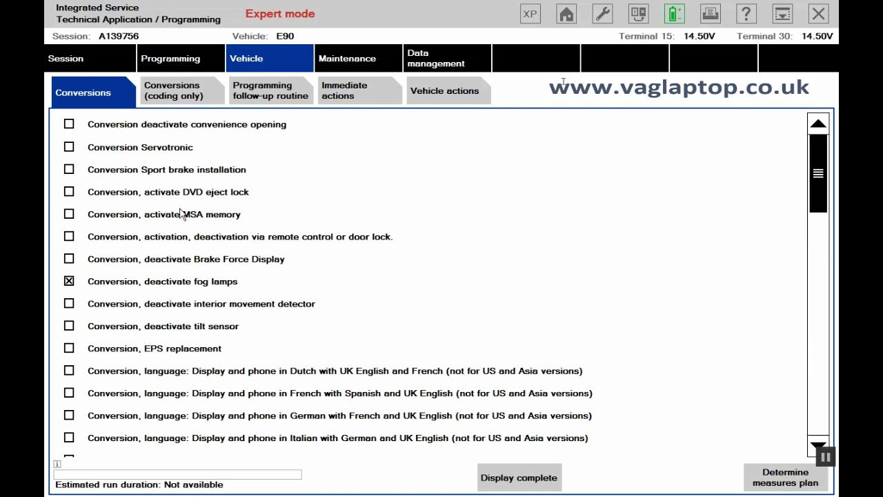
click(178, 95)
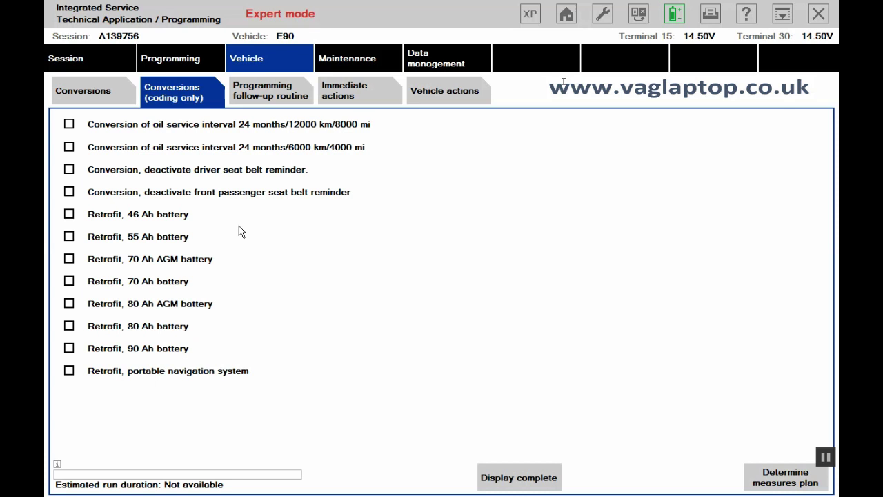
click(263, 98)
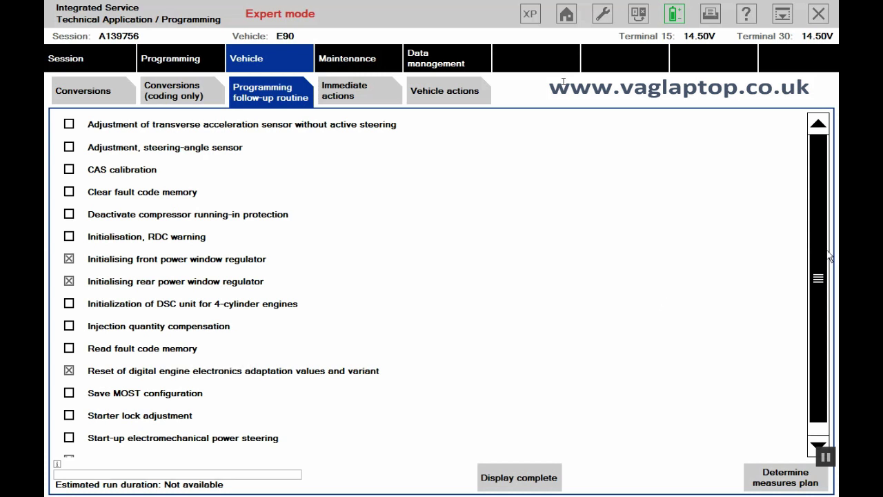
scroll(821, 266, down, 1)
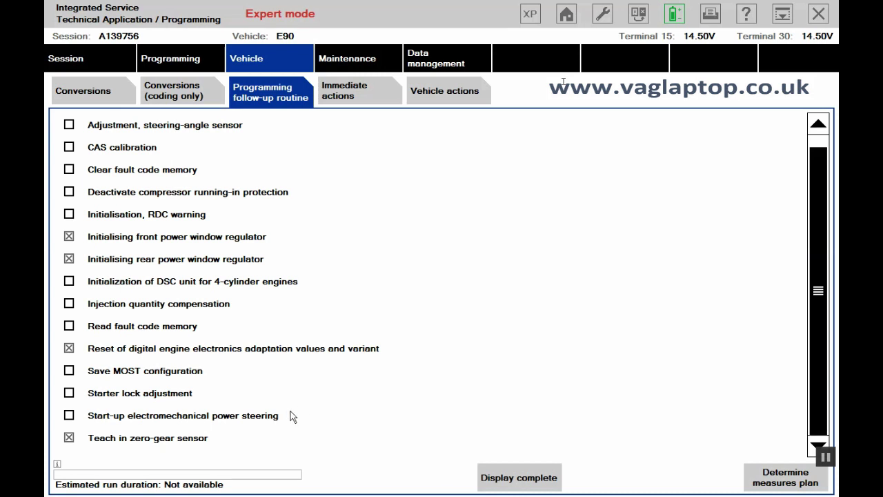
click(520, 481)
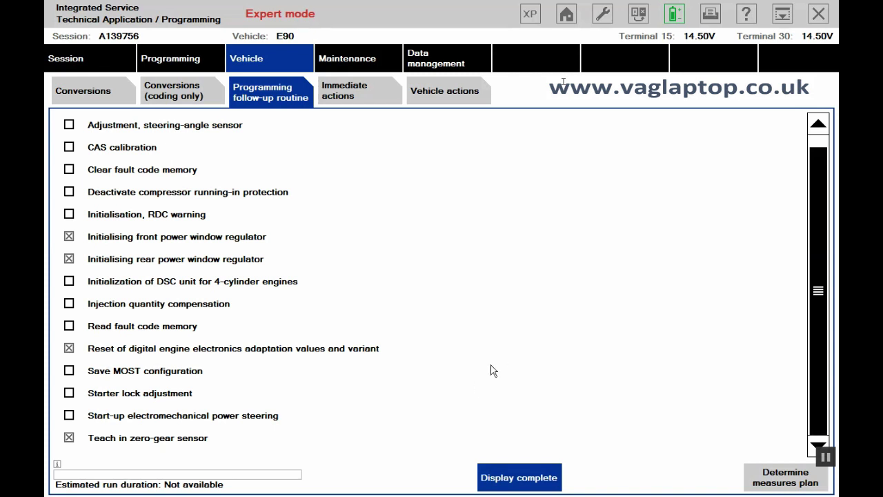
click(445, 92)
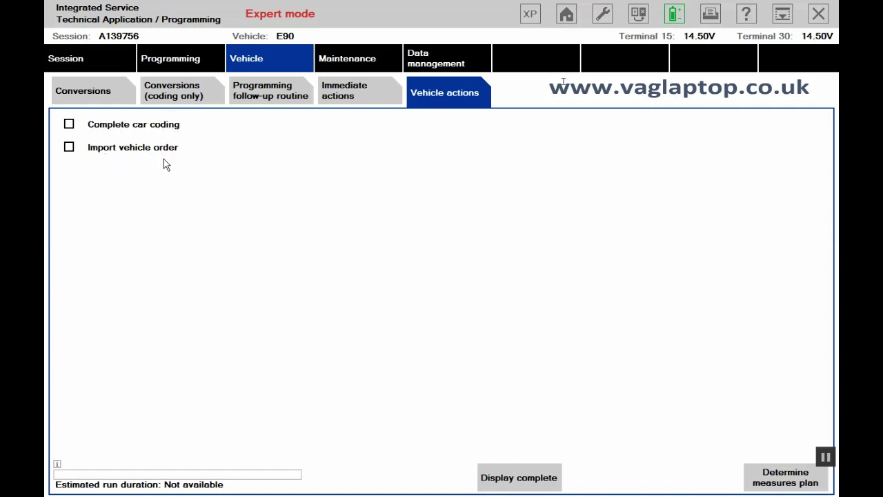
Check the complete display of the maintenance options and open the data management section.
click(351, 62)
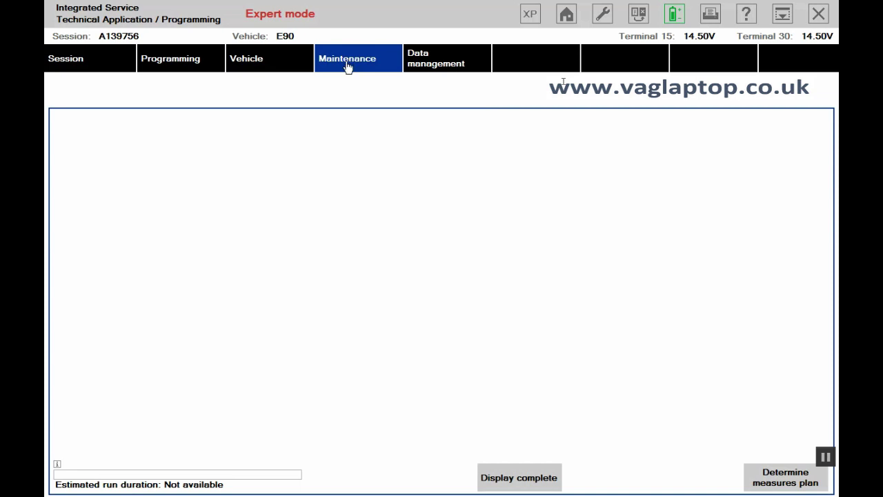
click(508, 476)
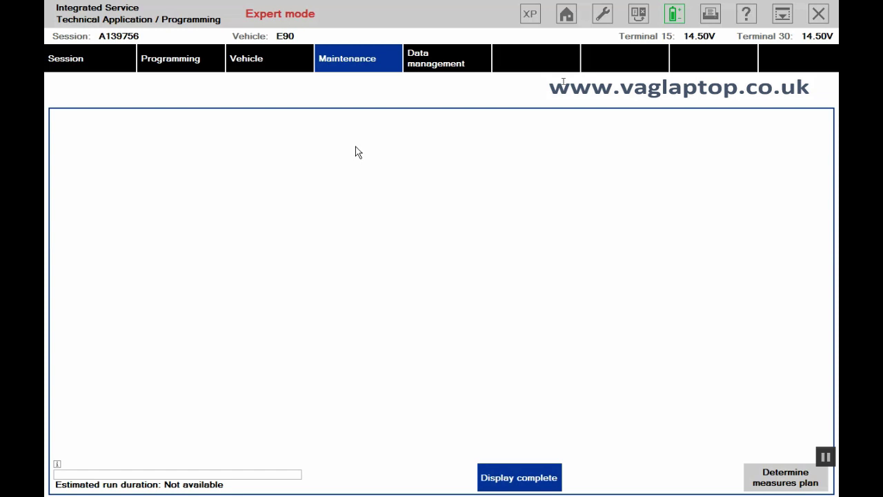
click(432, 58)
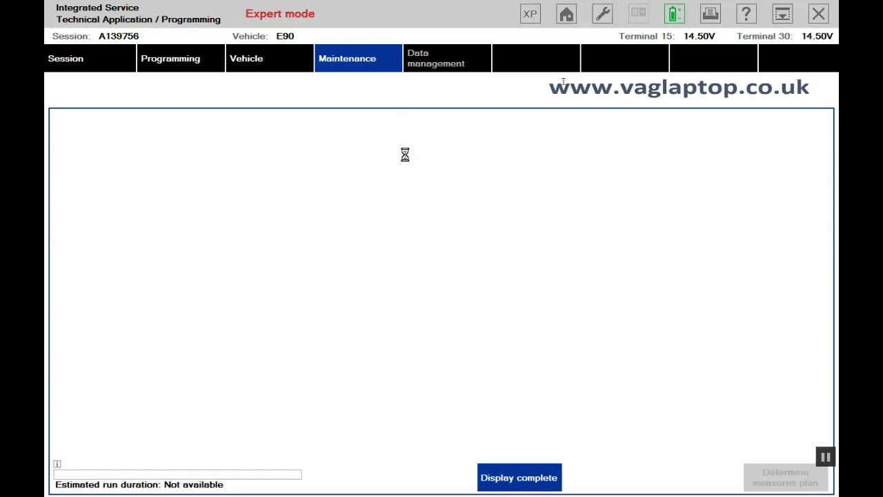